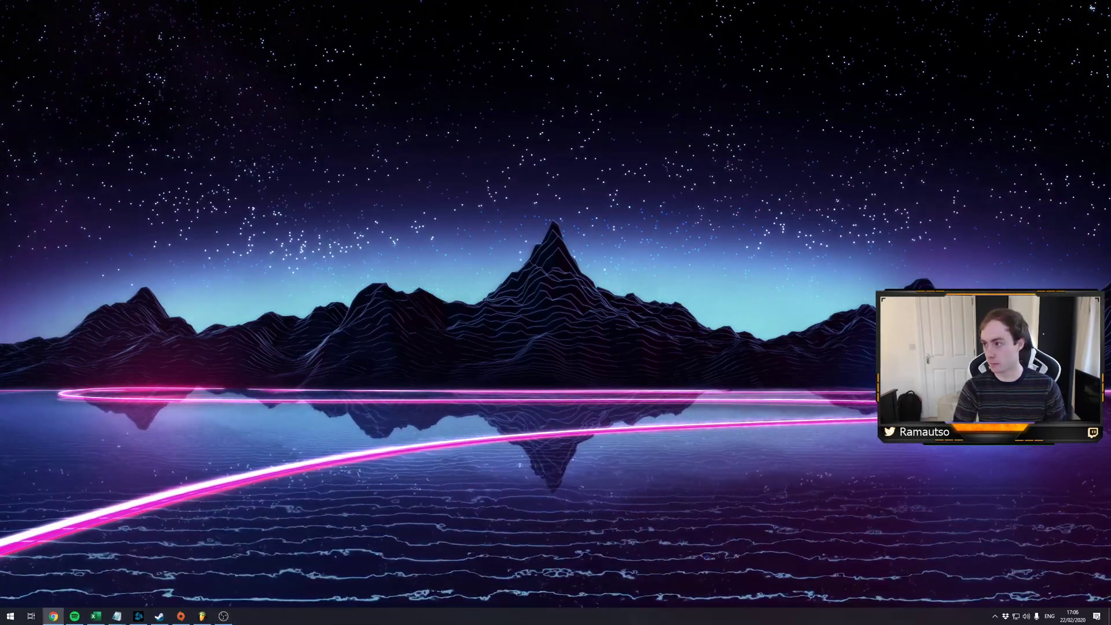
# Bring the Twitch channel page on screen and look through the recent broadcasts among its videos.
pyautogui.moveTo(1100, 84); pyautogui.dragTo(476, 12)
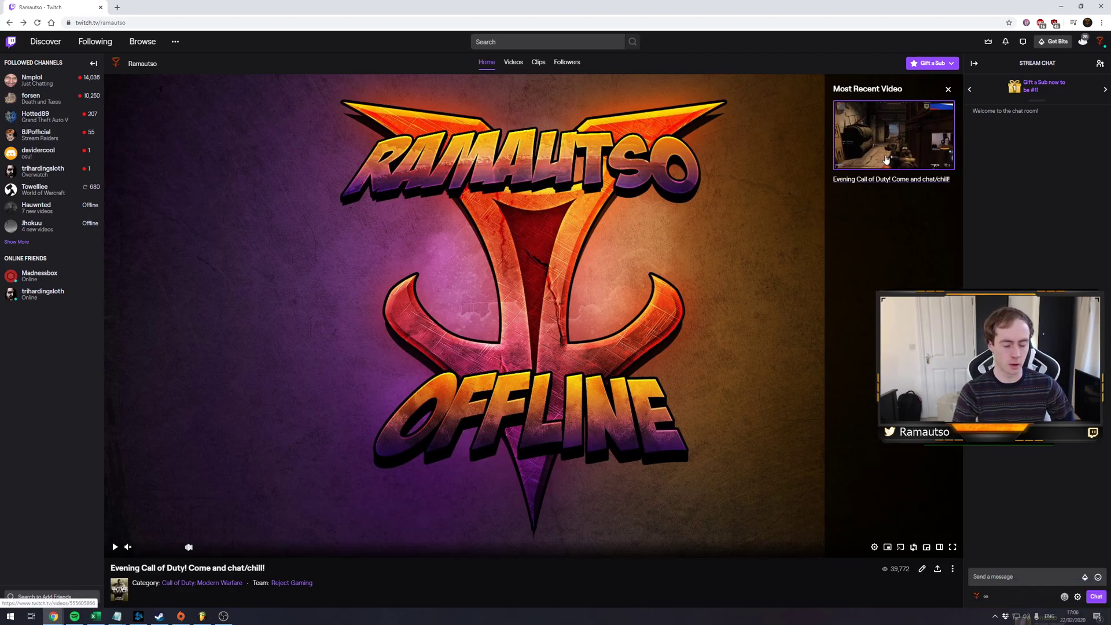
pyautogui.click(513, 62)
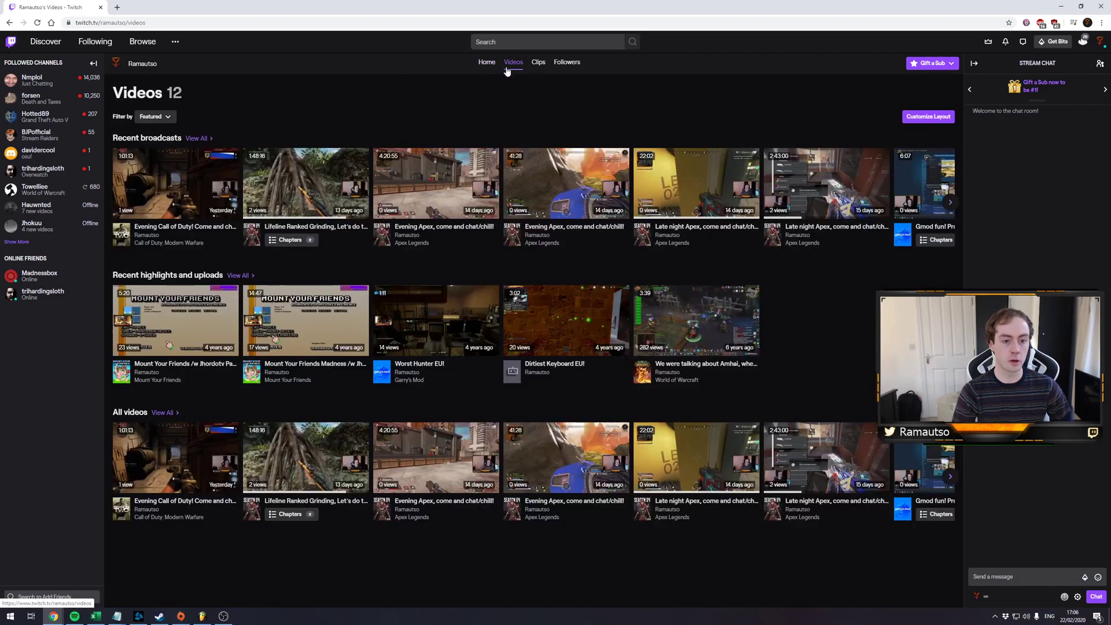
pyautogui.click(950, 202)
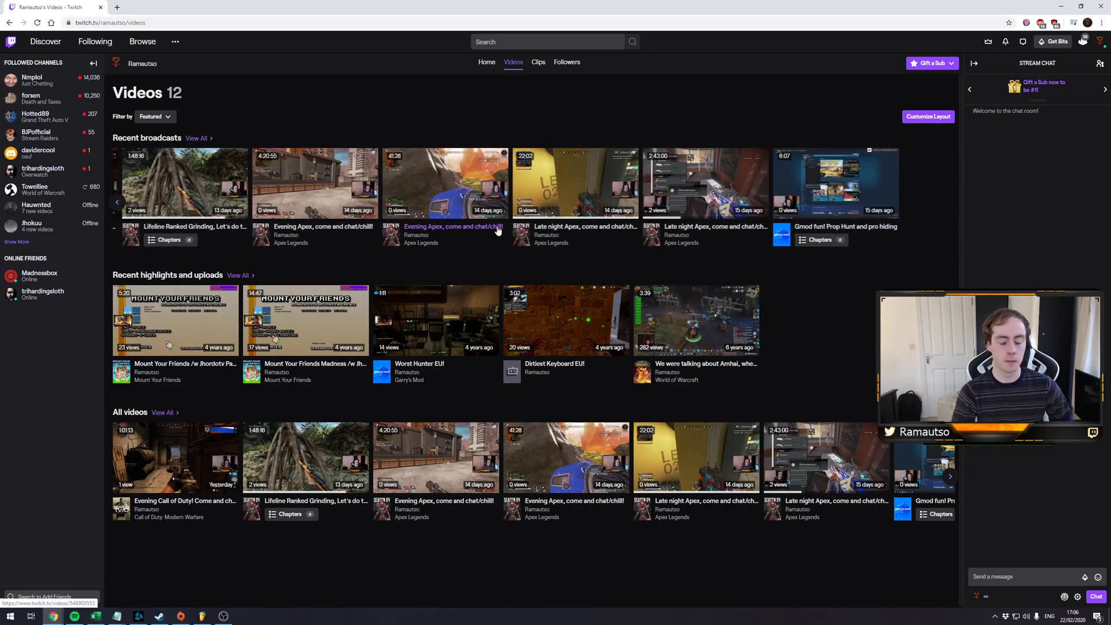
pyautogui.click(117, 202)
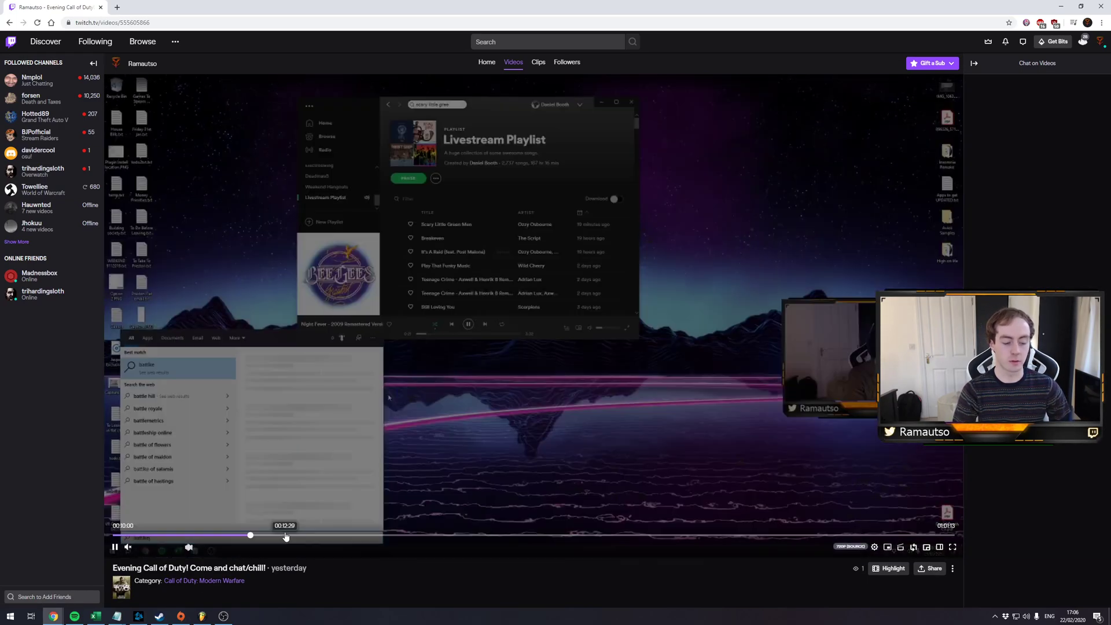
# Skip through the "Evening Call of Duty! Come and chat/chill!" recording to about 00:32:17, and return to the desktop.
pyautogui.click(272, 534)
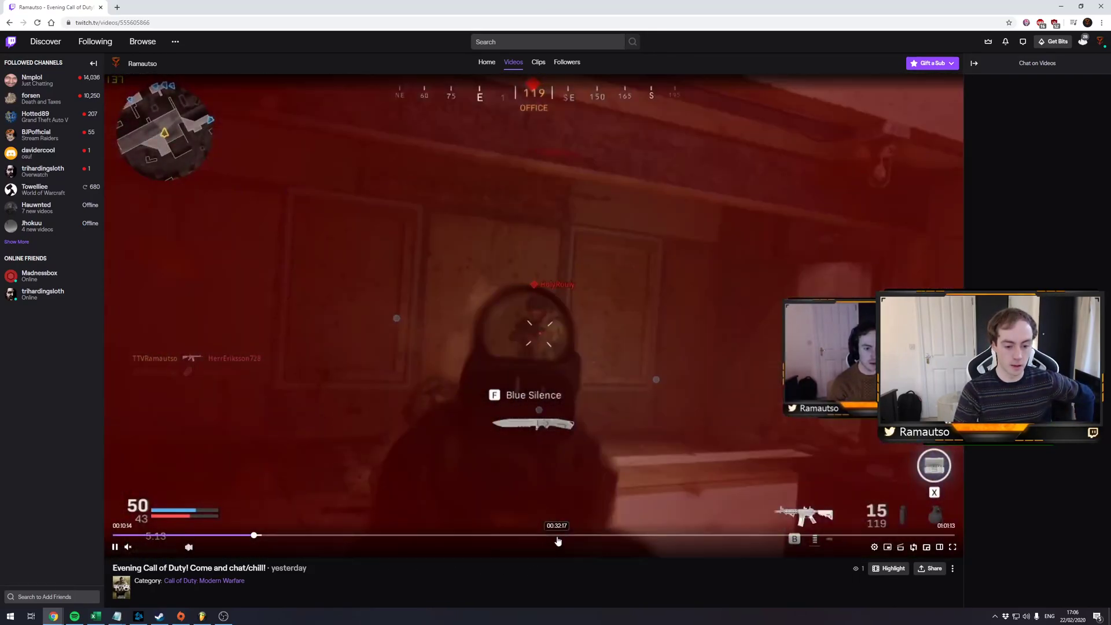
pyautogui.click(557, 536)
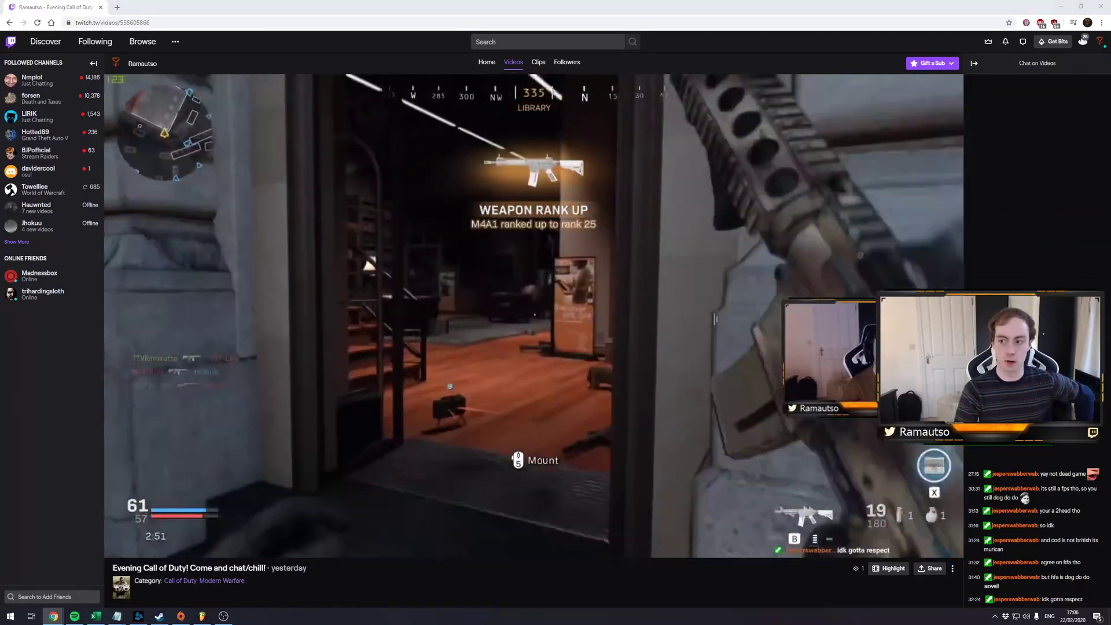
pyautogui.press('super+d')
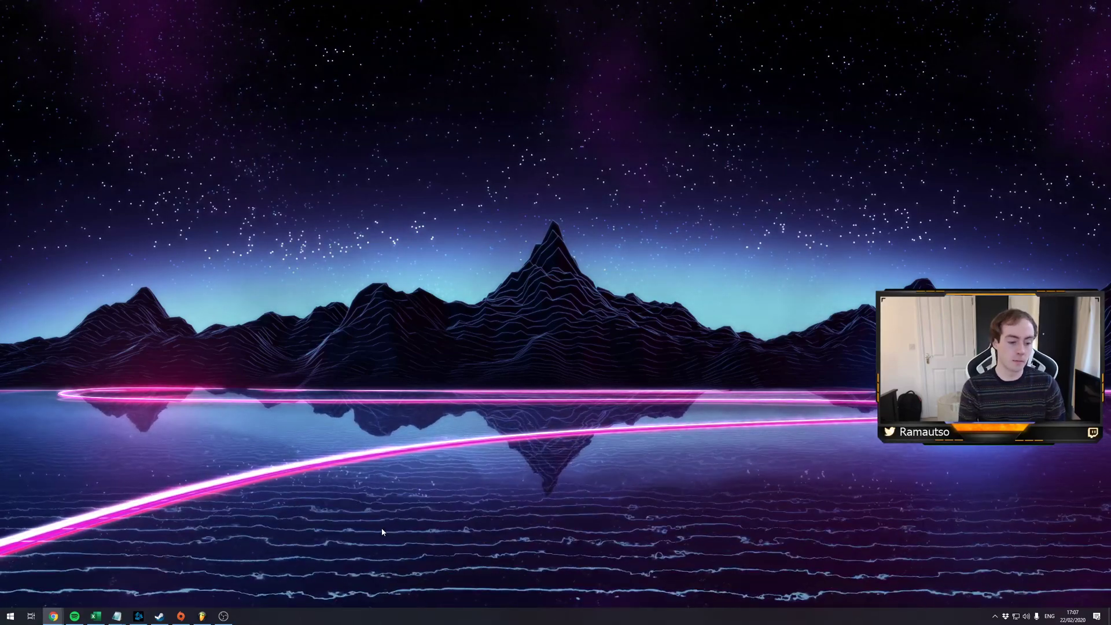
# Switch to OBS Studio, place its window on the desktop and inspect the properties of the Streamlabs Alerts Box source.
pyautogui.click(224, 616)
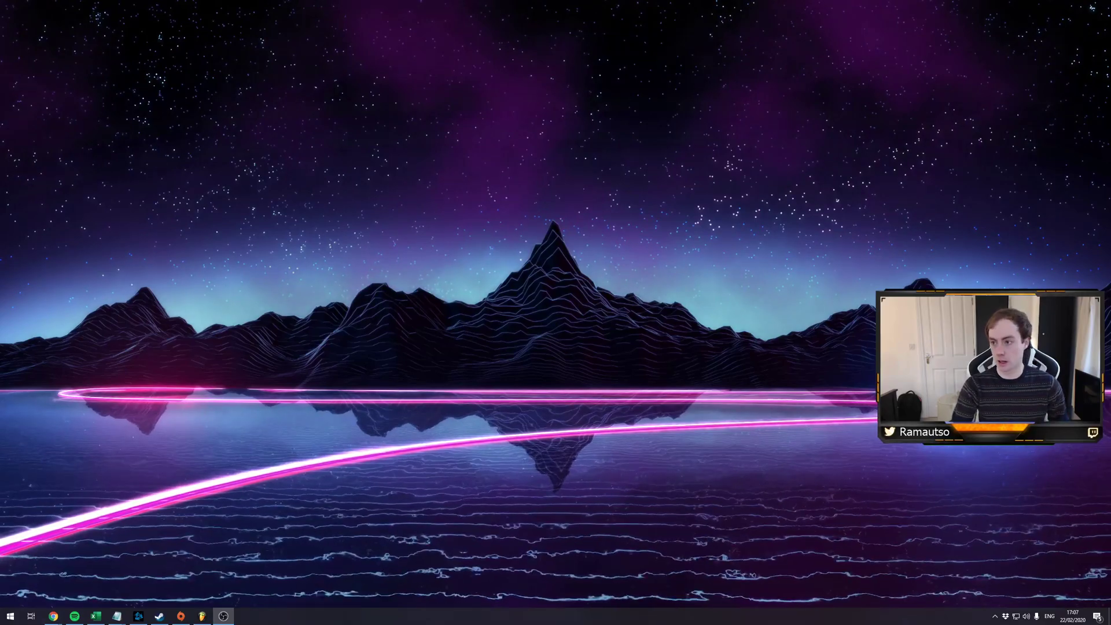
pyautogui.hotkey('alt', 'Tab')
pyautogui.moveTo(599, 62); pyautogui.dragTo(283, 60)
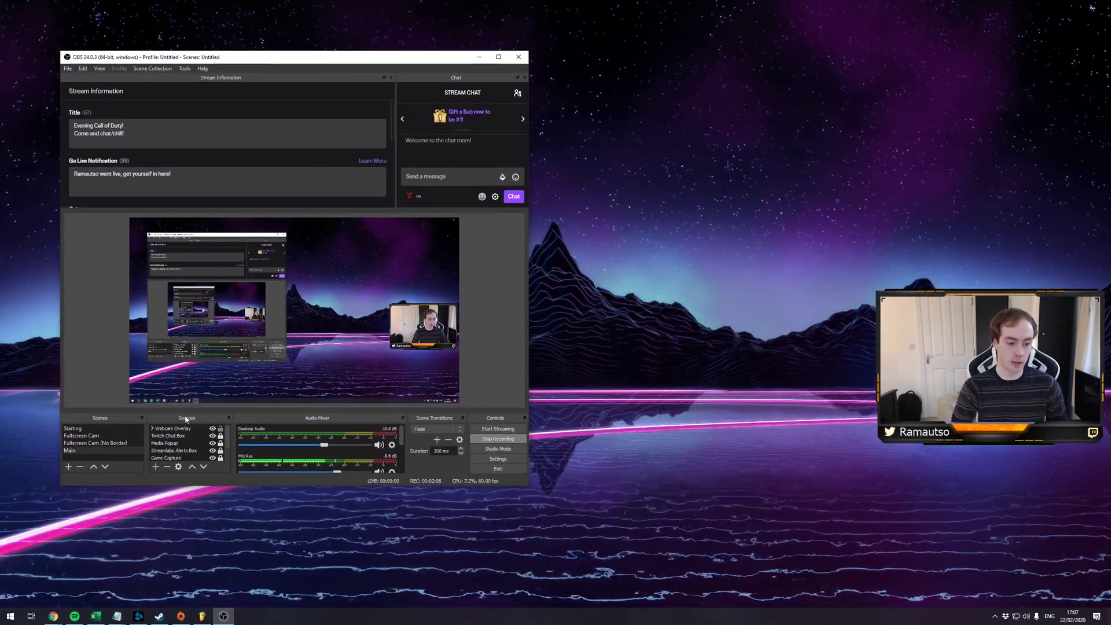
pyautogui.doubleClick(181, 452)
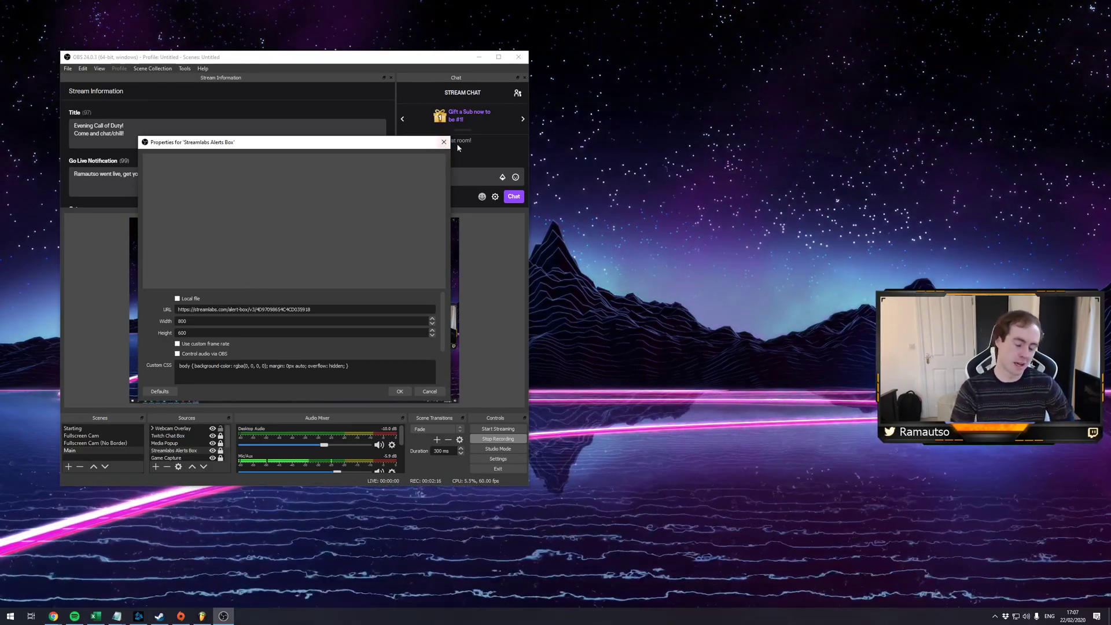
pyautogui.click(444, 143)
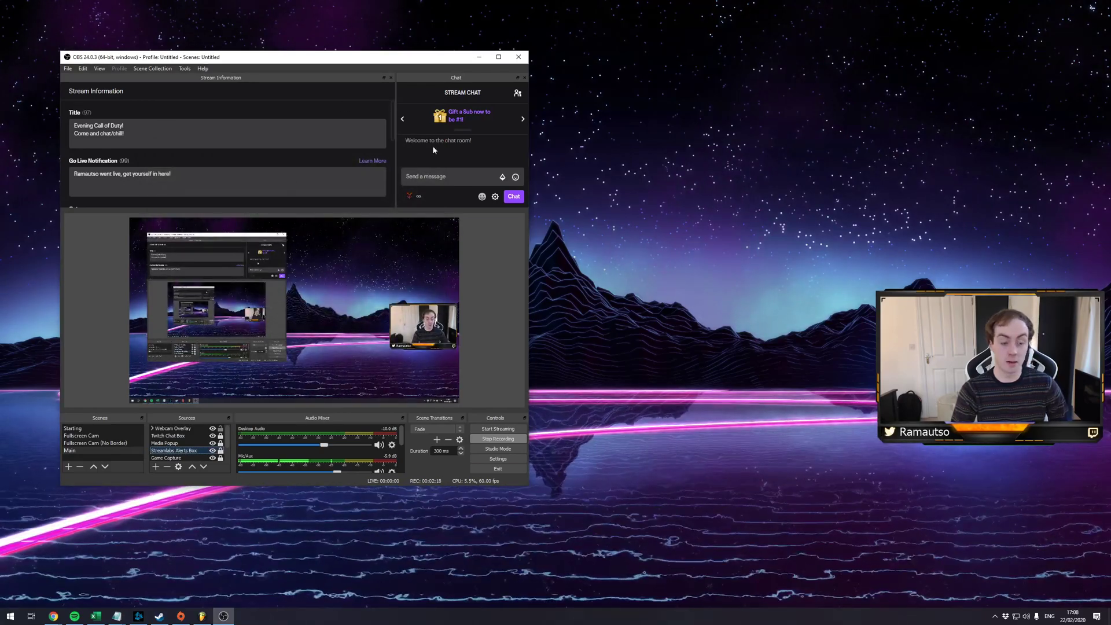
# Look over the stream information fields, make the stream information and chat docks slightly taller, and reposition the main window.
pyautogui.scroll(-5, 267, 165)
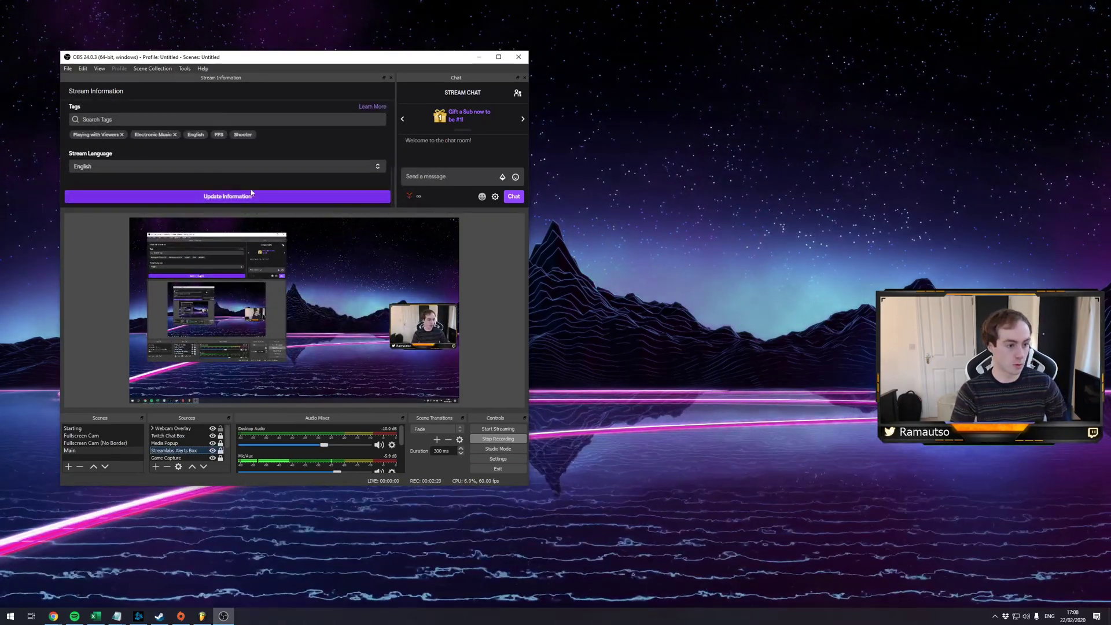
pyautogui.scroll(5, 266, 165)
pyautogui.scroll(1, 267, 167)
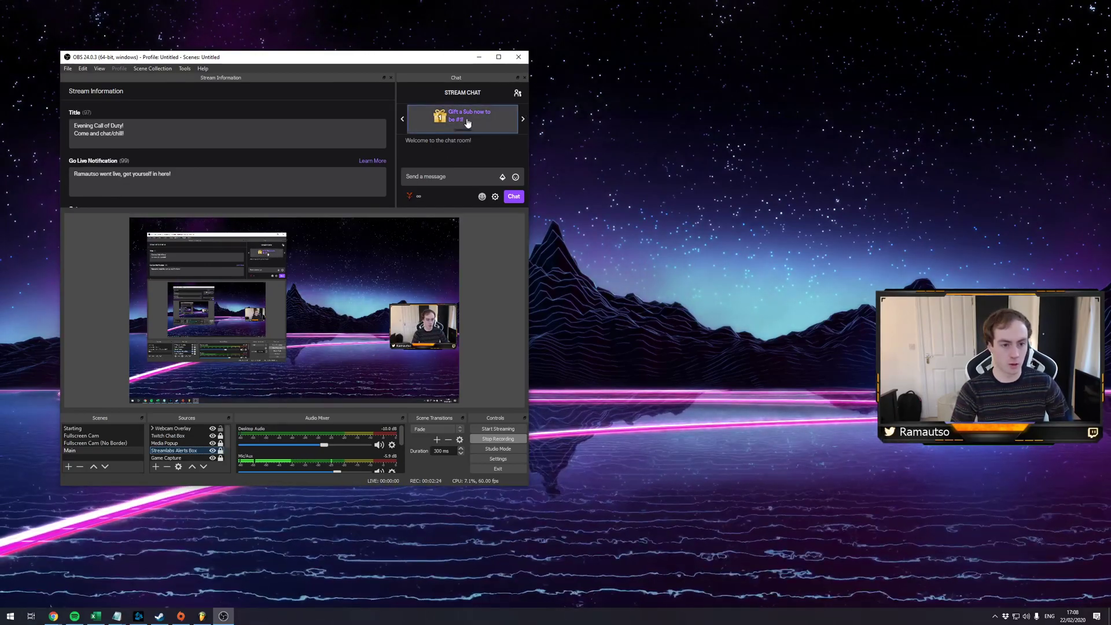
pyautogui.moveTo(461, 209); pyautogui.dragTo(461, 213)
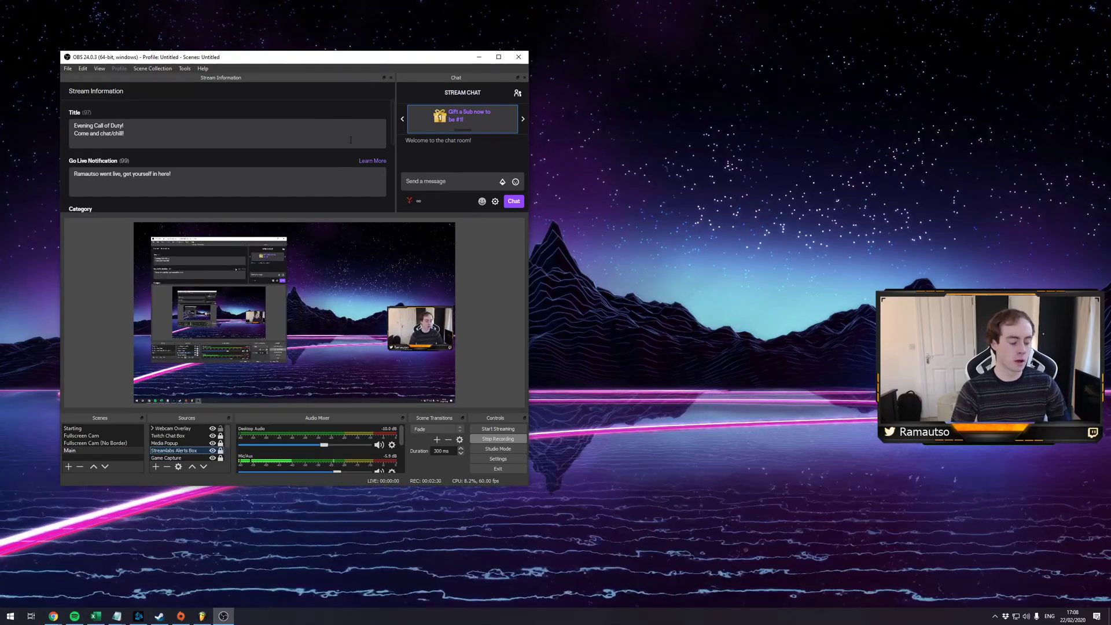
pyautogui.moveTo(334, 58); pyautogui.dragTo(317, 51)
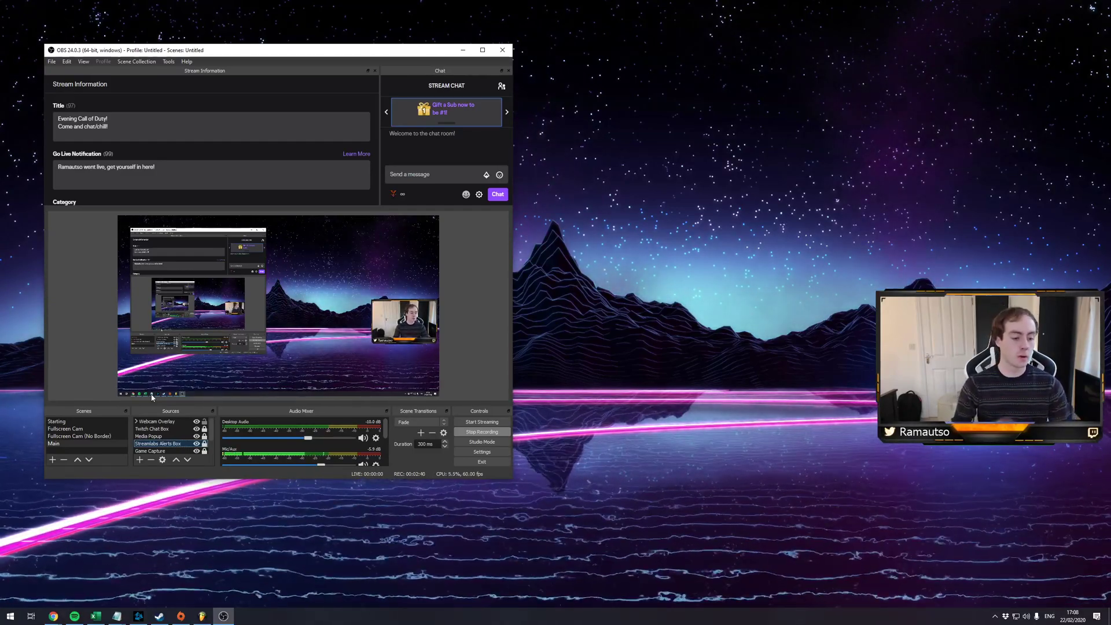
# Open the OBS settings, place them beside the main window and compare the streaming and recording output options.
pyautogui.click(482, 451)
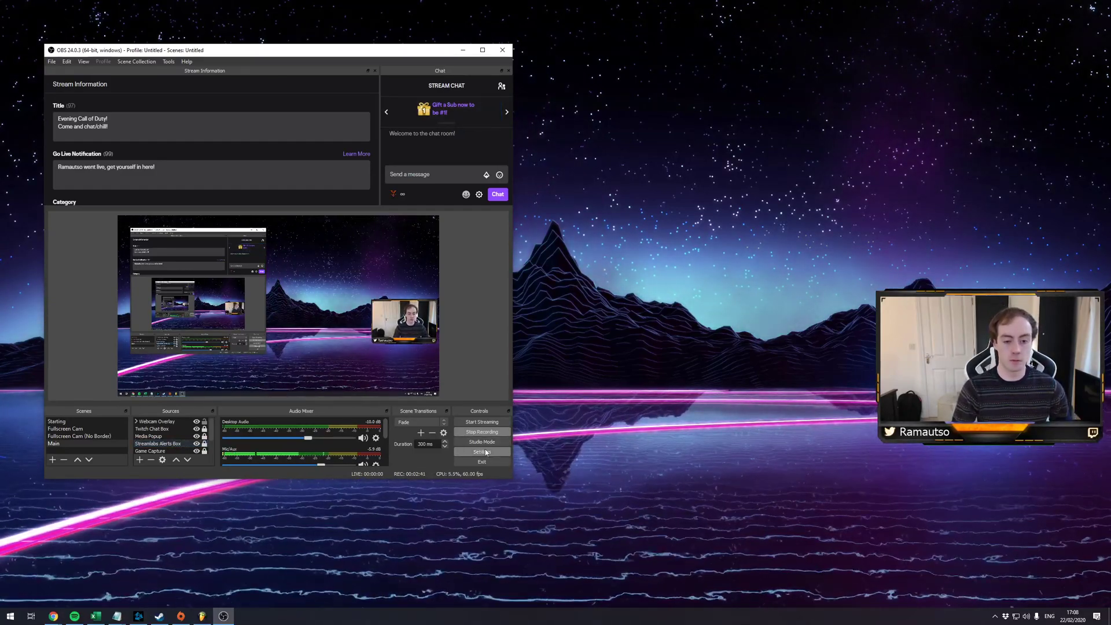
pyautogui.moveTo(324, 99); pyautogui.dragTo(875, 68)
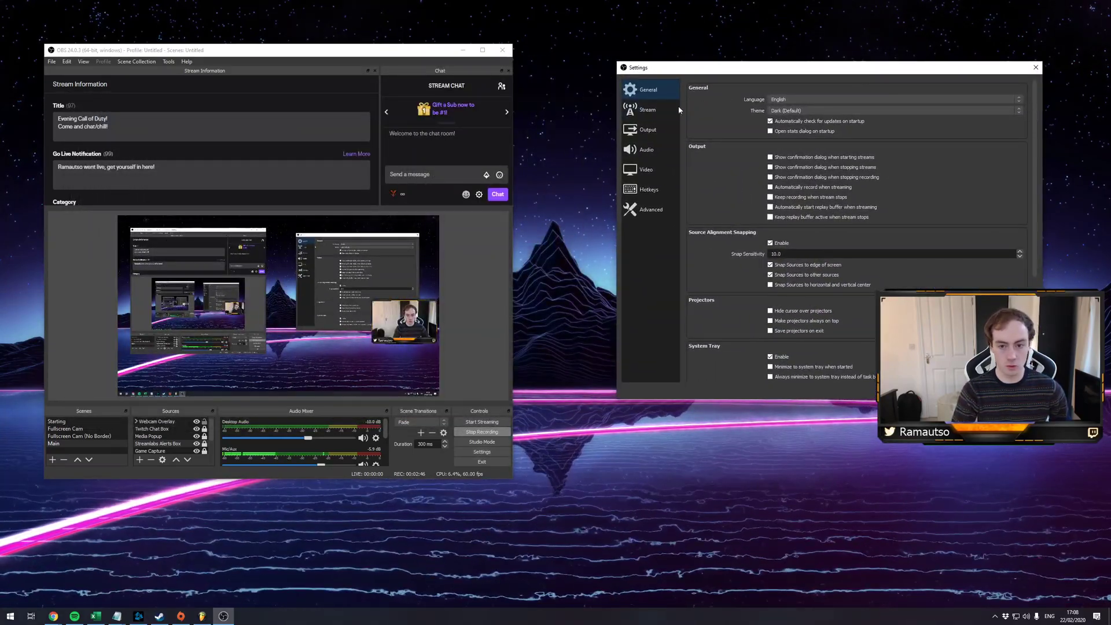
pyautogui.click(650, 130)
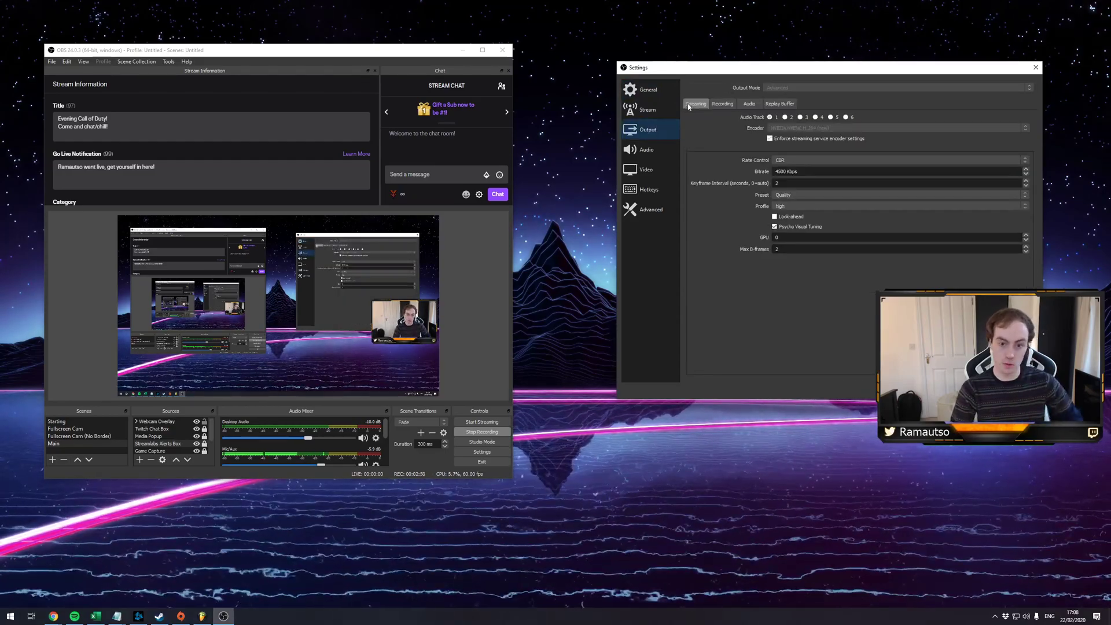
pyautogui.click(722, 103)
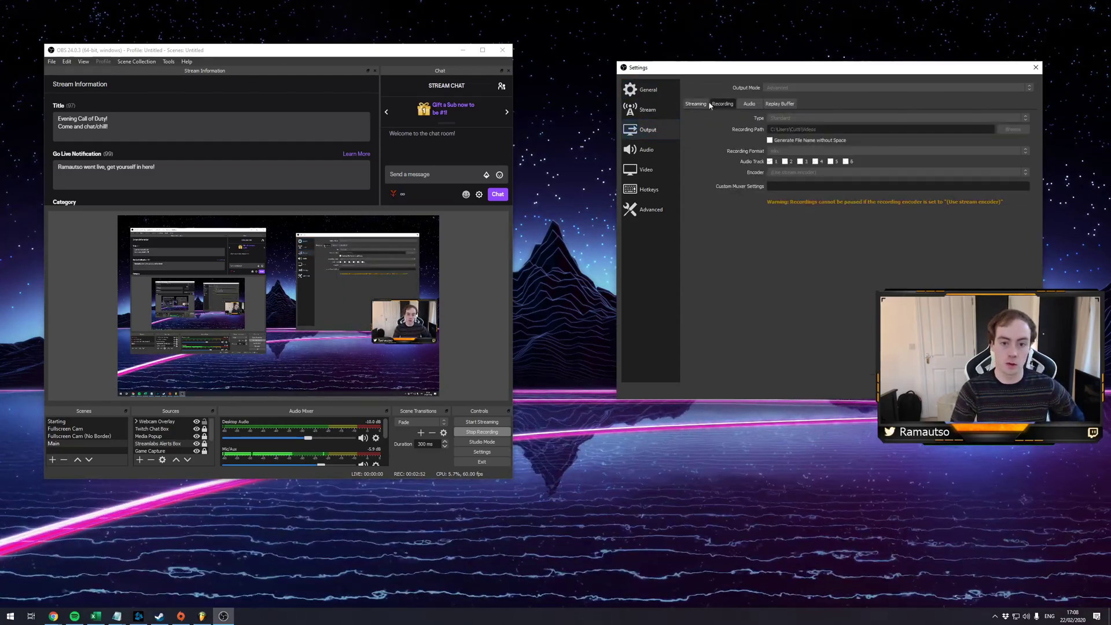
pyautogui.click(695, 103)
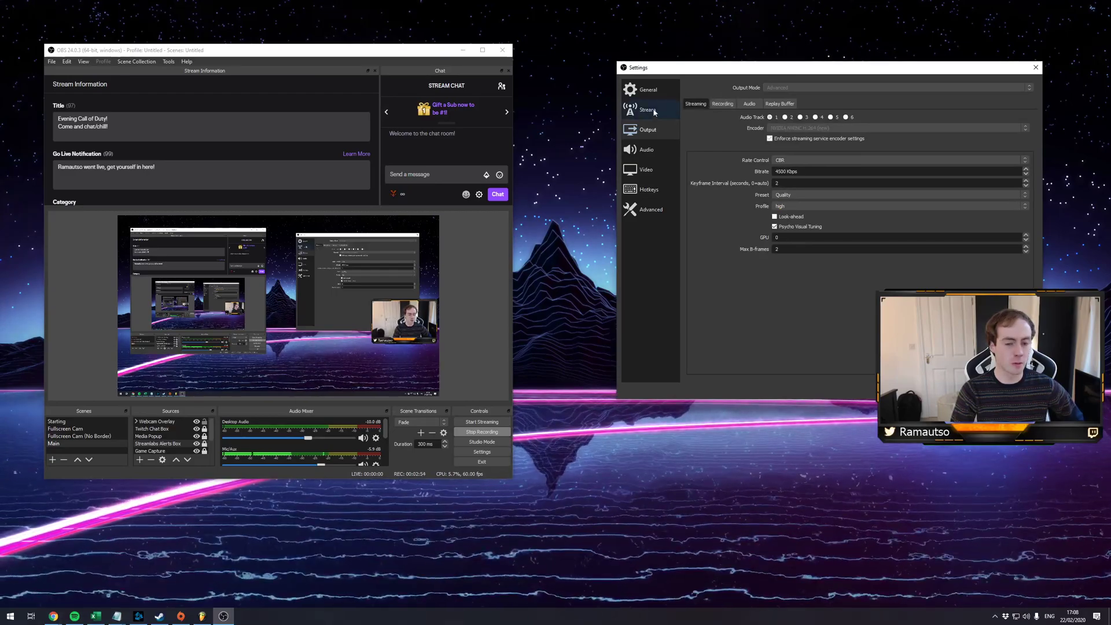
pyautogui.click(724, 103)
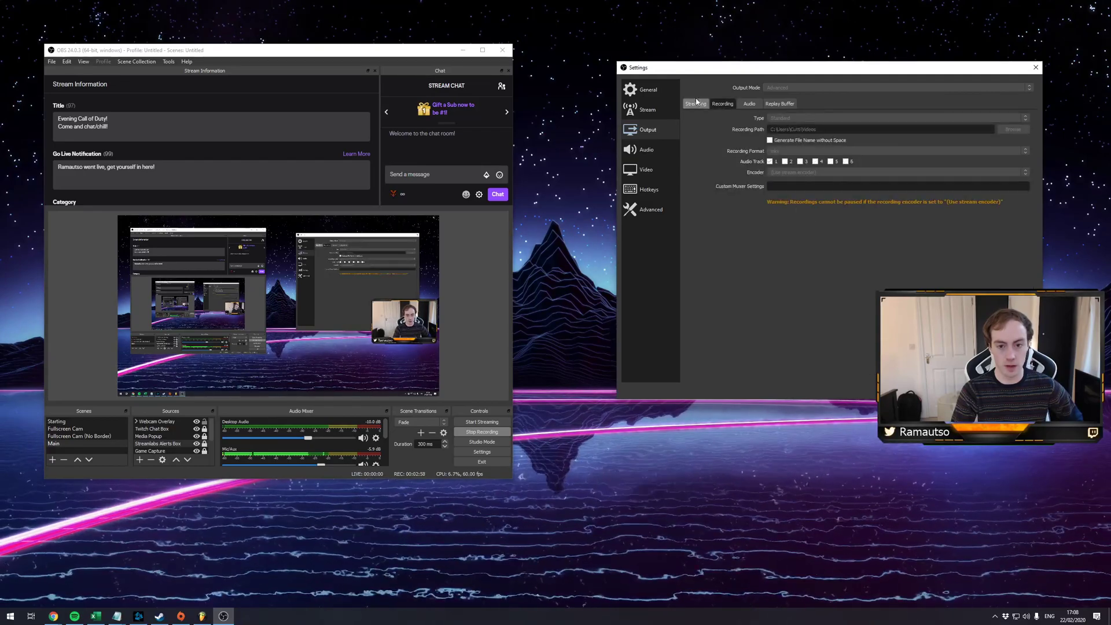
pyautogui.click(700, 104)
# View the audio and video settings, and go back to the streaming output options.
pyautogui.click(665, 112)
pyautogui.click(651, 149)
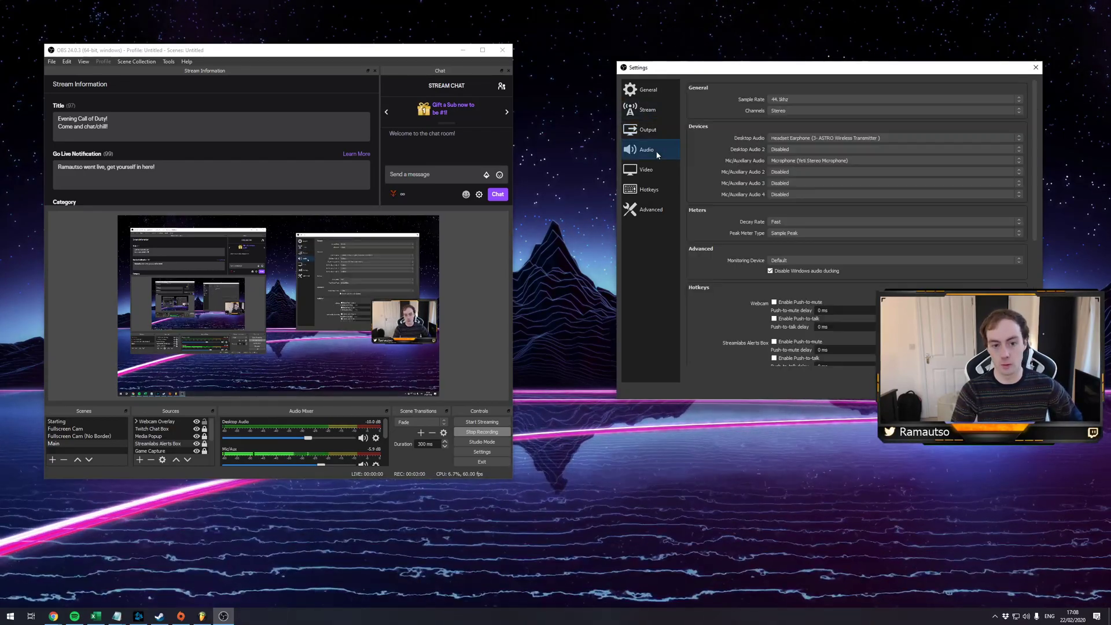
pyautogui.click(655, 166)
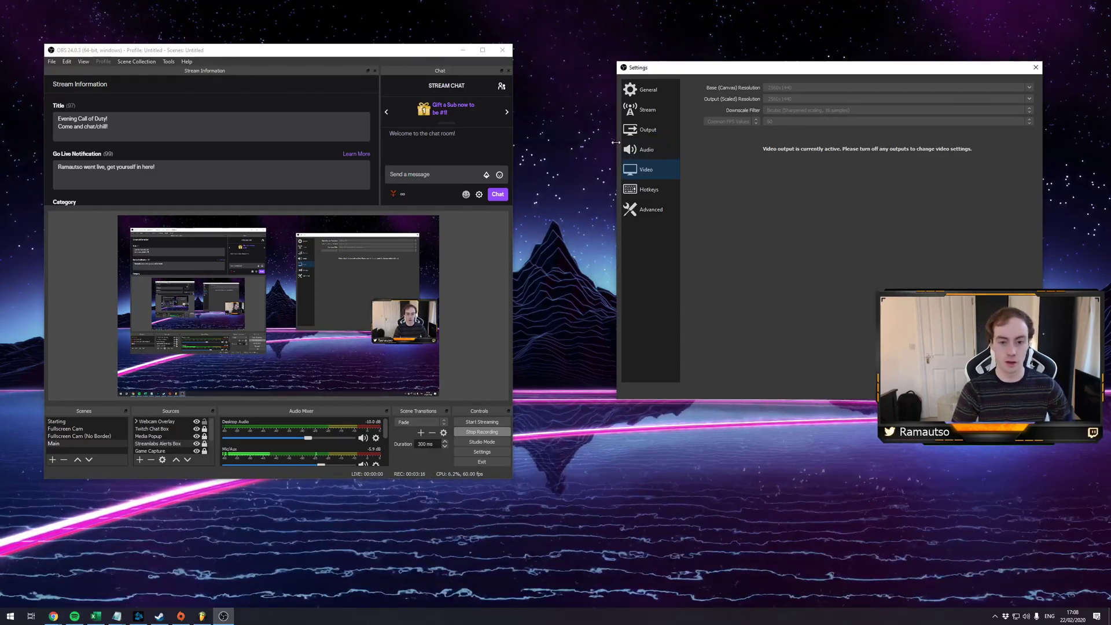
pyautogui.click(648, 129)
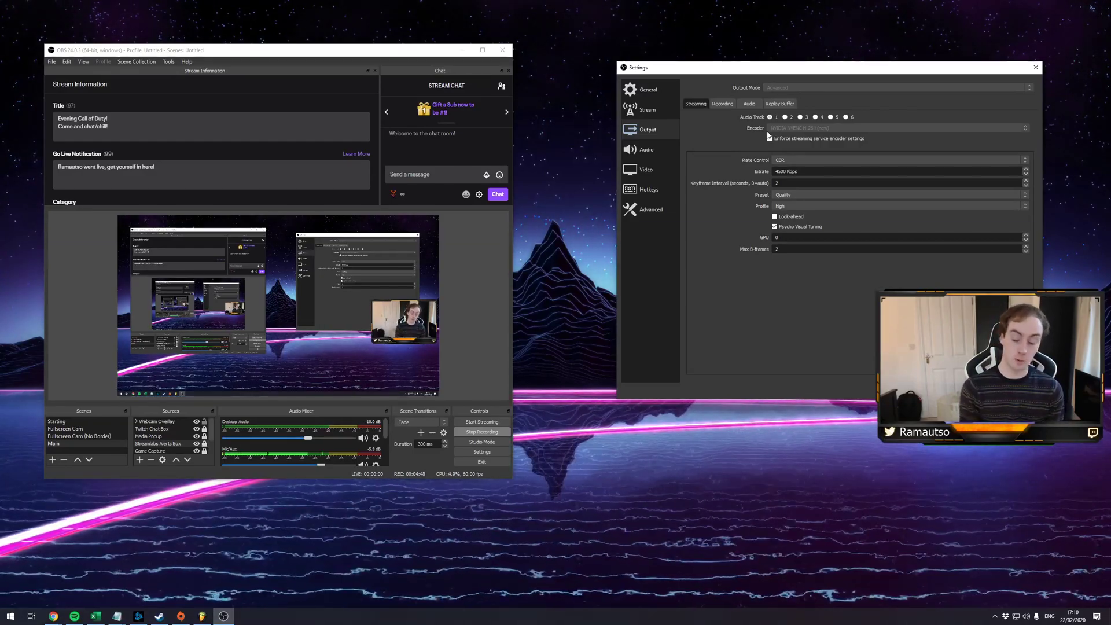
# Open Task Manager and place it below the settings window to check the running processes' CPU usage.
pyautogui.rightClick(719, 617)
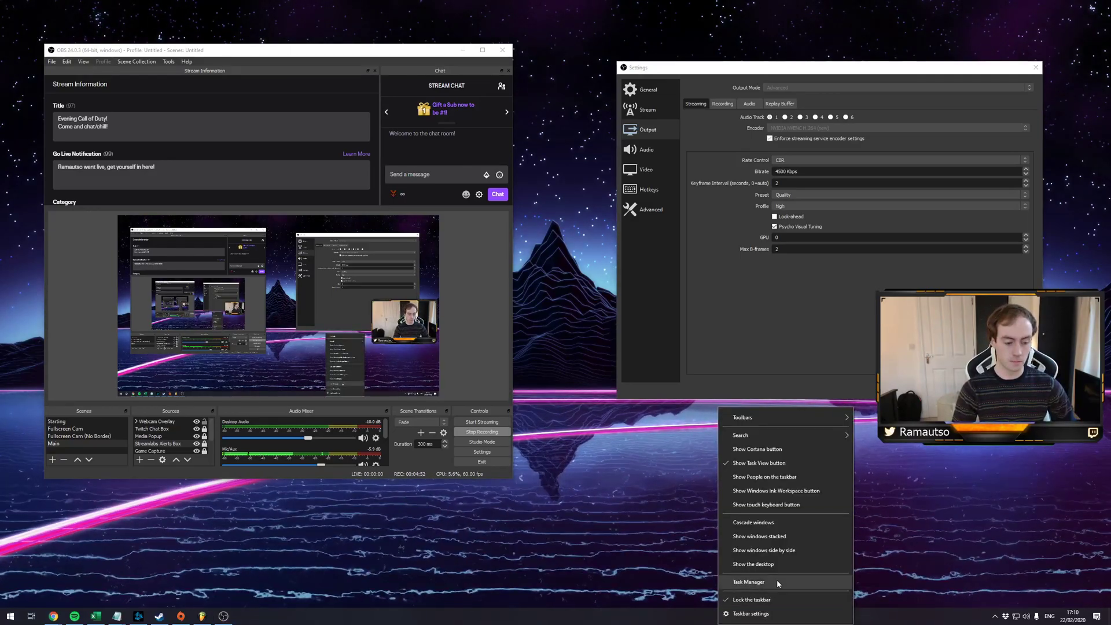
pyautogui.click(777, 580)
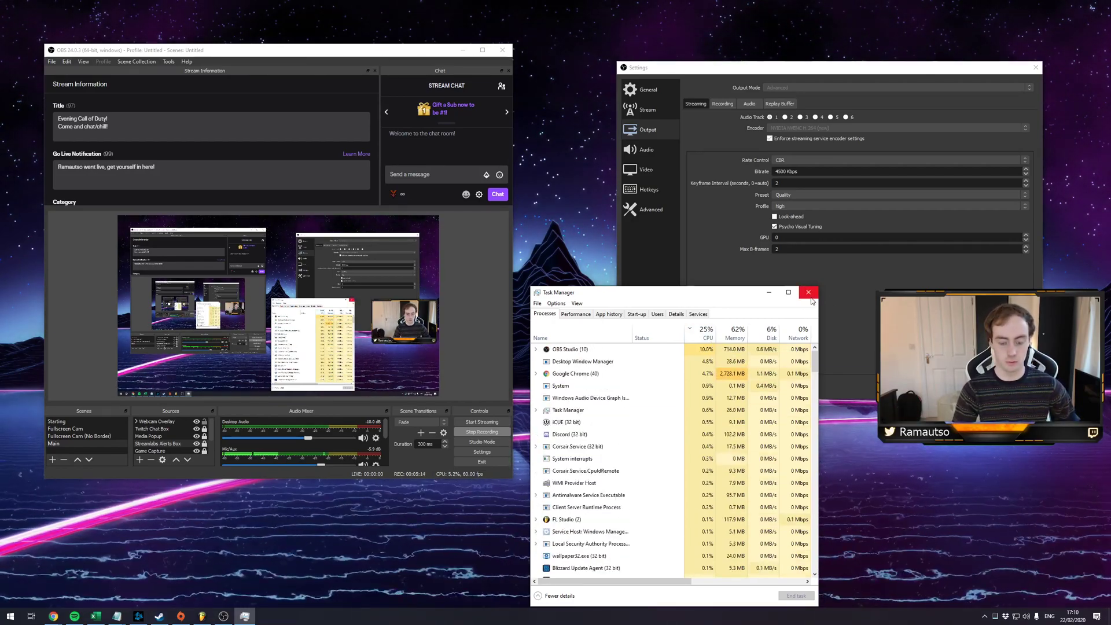
pyautogui.moveTo(730, 295); pyautogui.dragTo(724, 275)
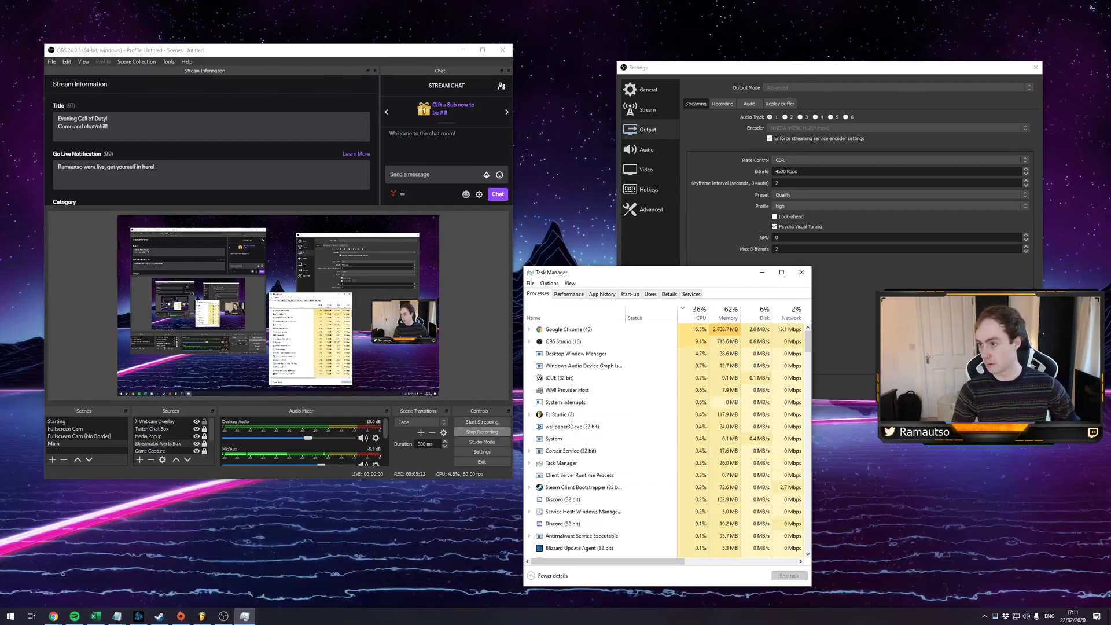
# Switch to Chrome and skip the "Overwatch noob lego" Twitch recording ahead to about 00:13:21 to check its picture quality.
pyautogui.hotkey('alt', 'Tab')
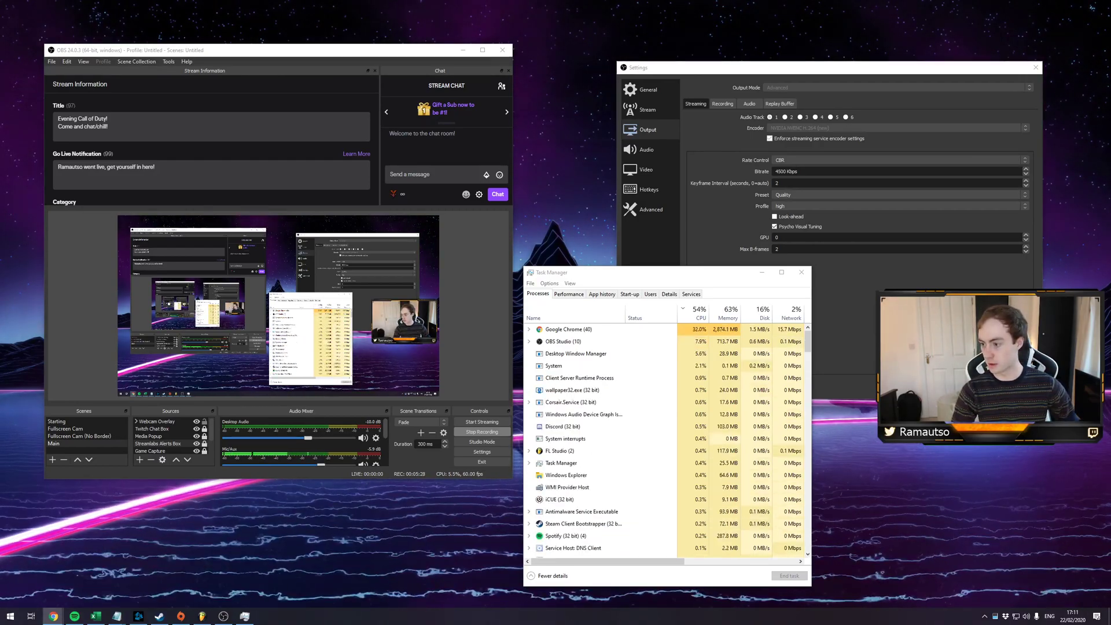
pyautogui.moveTo(1110, 208); pyautogui.dragTo(777, 1)
pyautogui.click(311, 536)
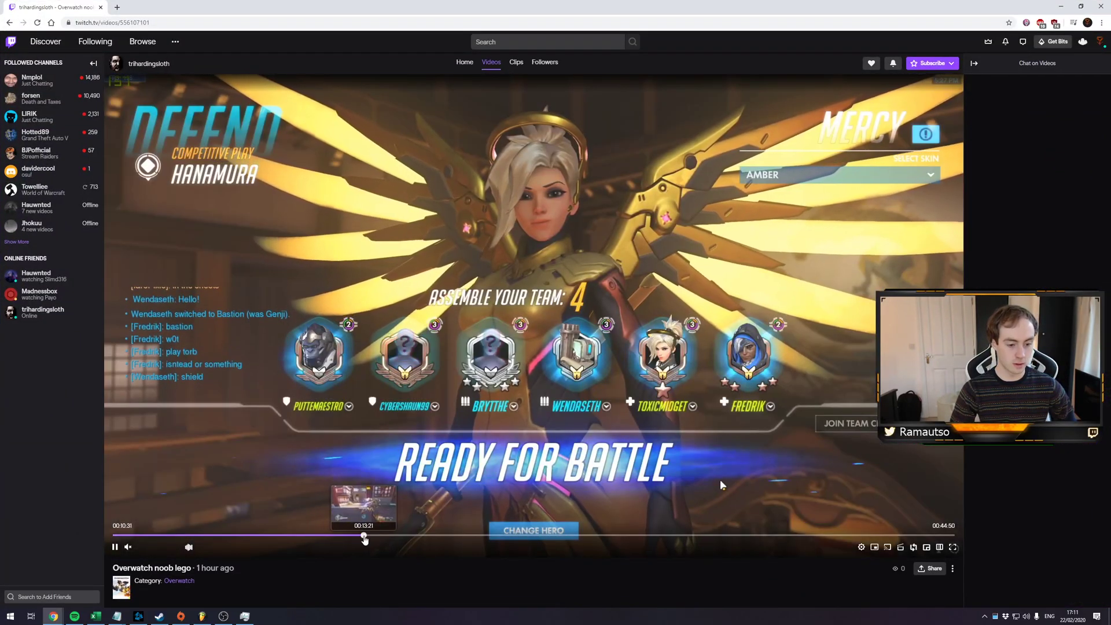
pyautogui.click(365, 535)
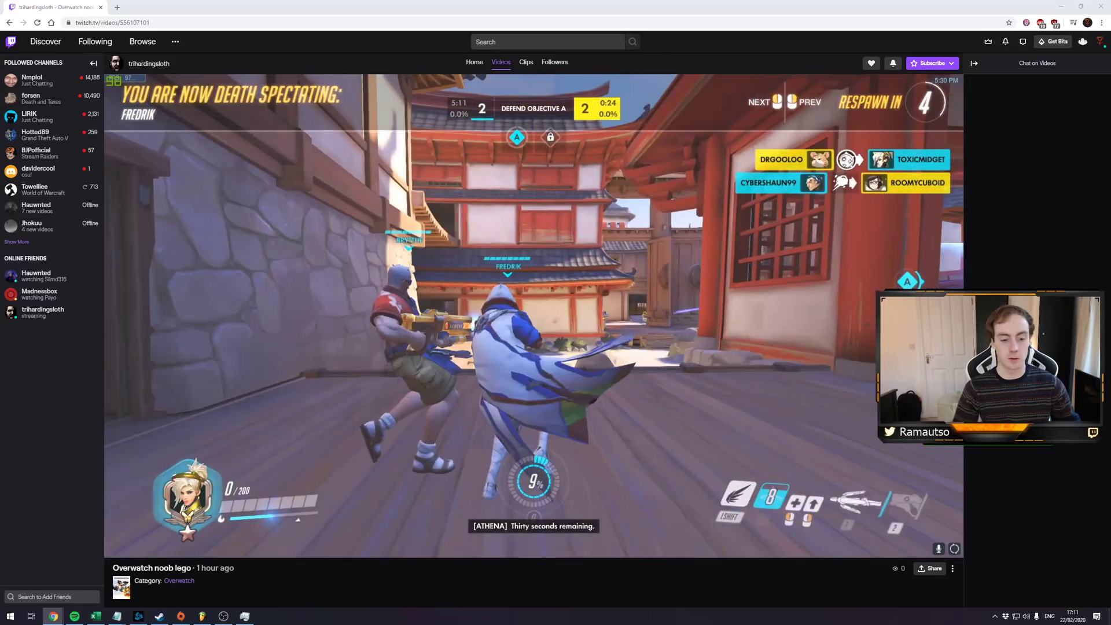
pyautogui.moveTo(279, 485)
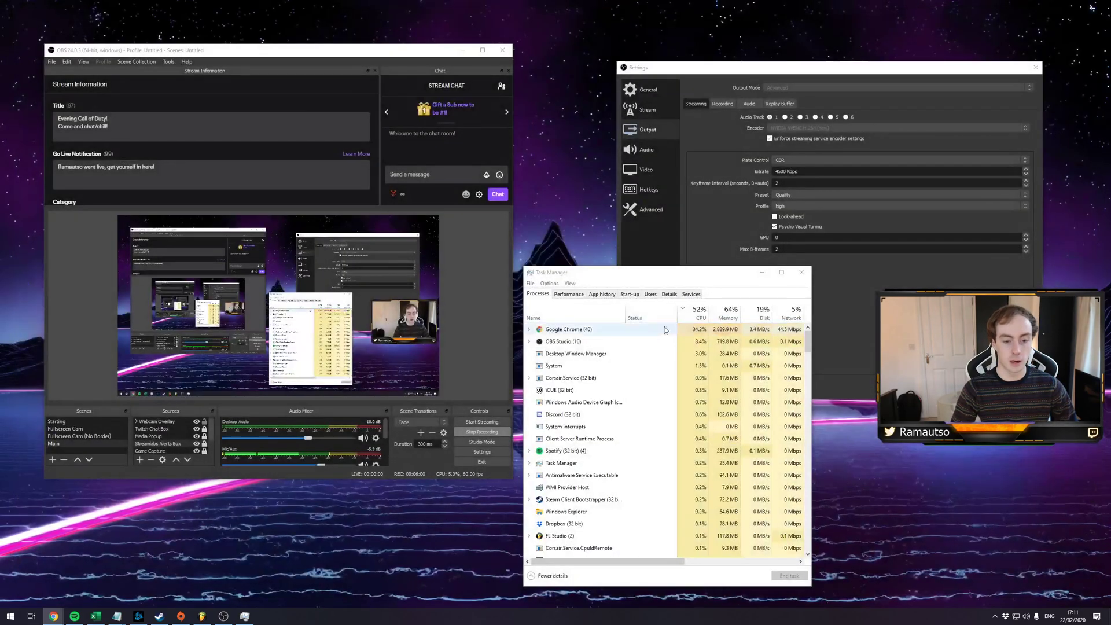
# Return to the OBS settings, review the general options and open the stream service settings.
pyautogui.click(810, 130)
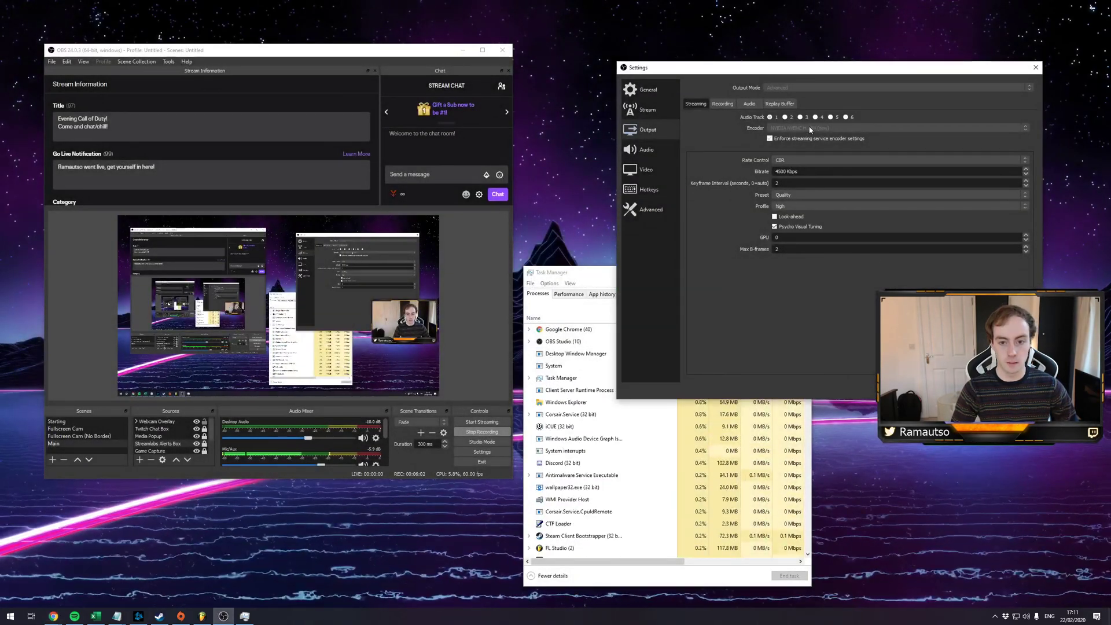
pyautogui.click(655, 90)
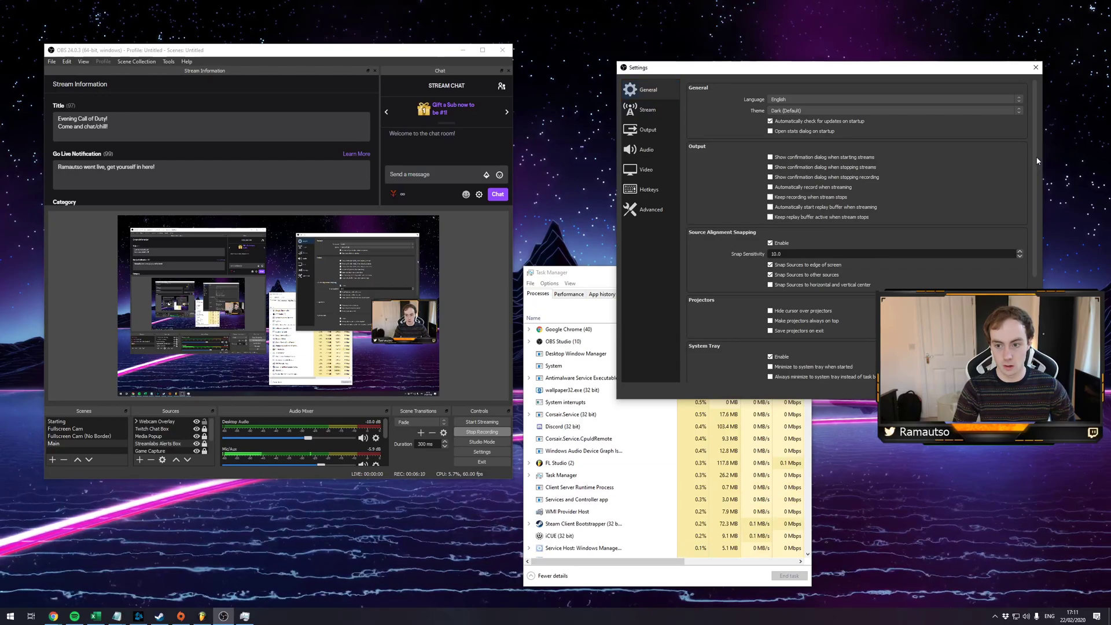
pyautogui.moveTo(1036, 174); pyautogui.dragTo(981, 111)
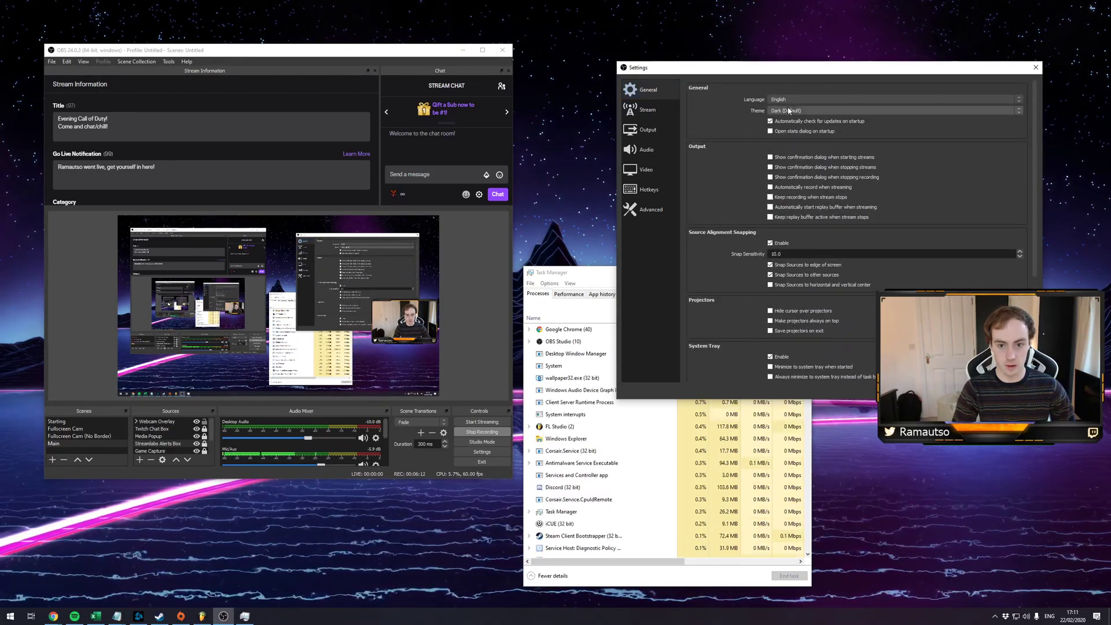
pyautogui.click(649, 109)
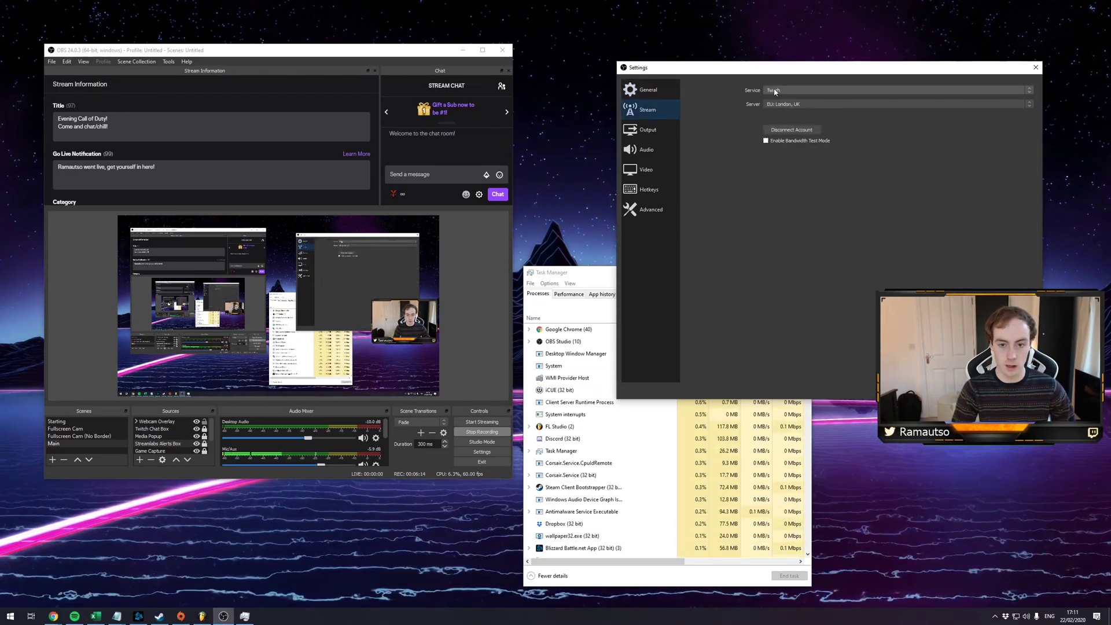
# Review the streaming output options, the audio devices, the video resolution settings and the hotkey list in turn.
pyautogui.click(648, 130)
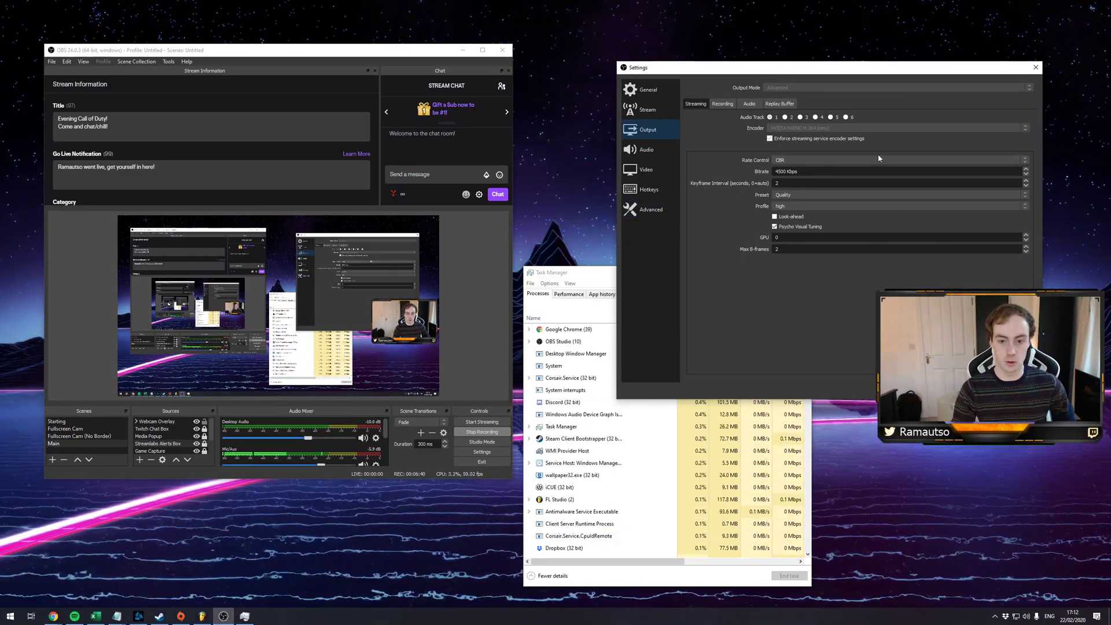
pyautogui.click(658, 149)
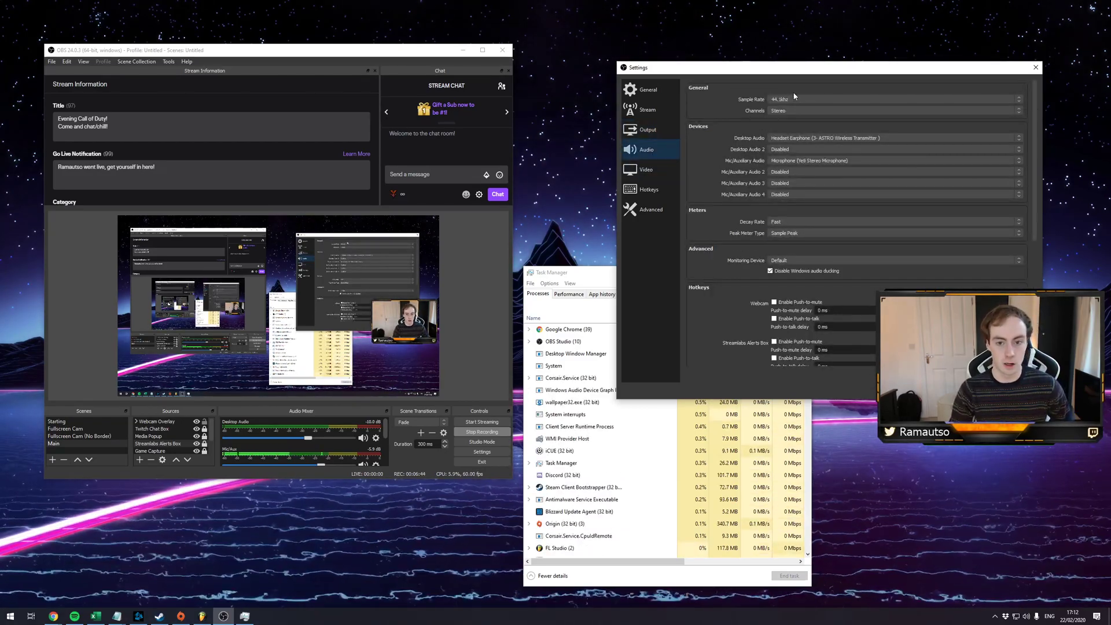
pyautogui.click(649, 170)
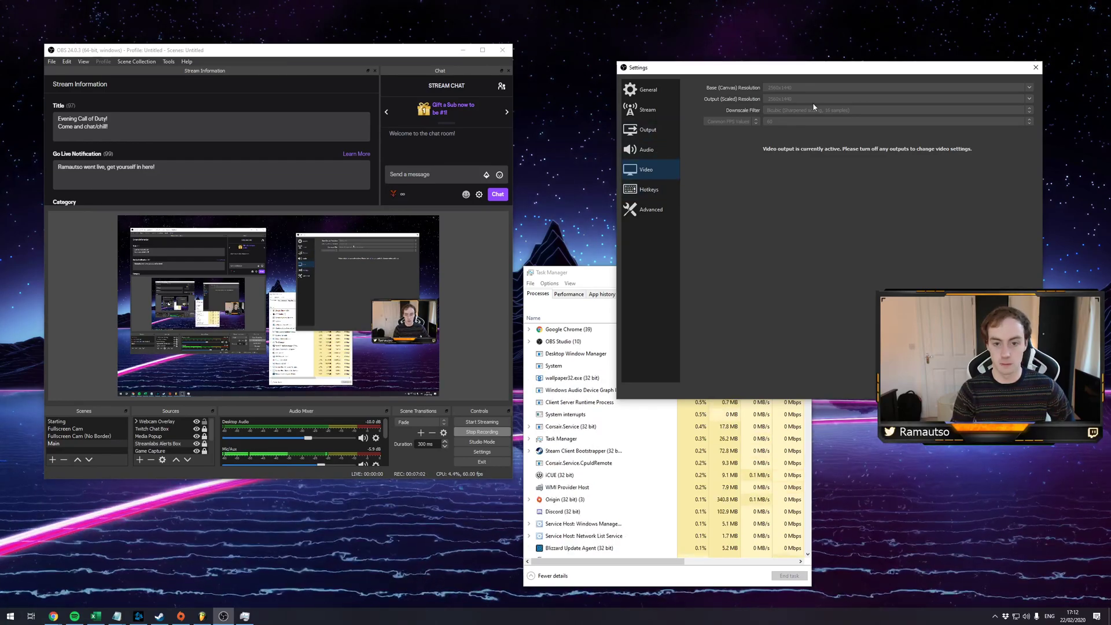
pyautogui.click(656, 202)
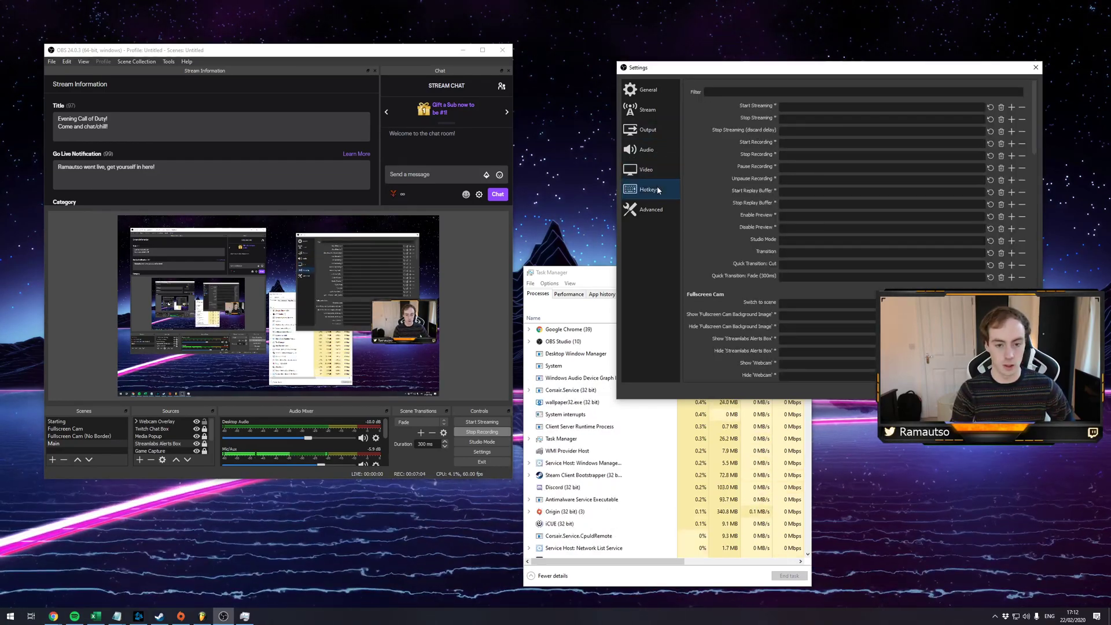
# Recheck the settings from video back through audio, output and stream to general, and close the settings window.
pyautogui.click(659, 175)
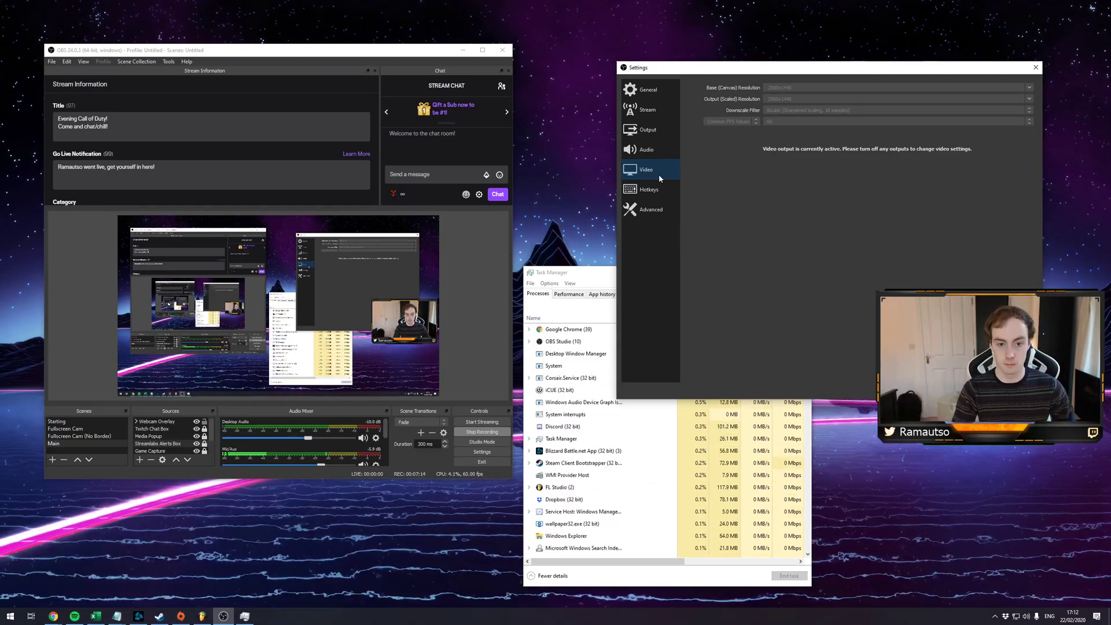
pyautogui.click(659, 152)
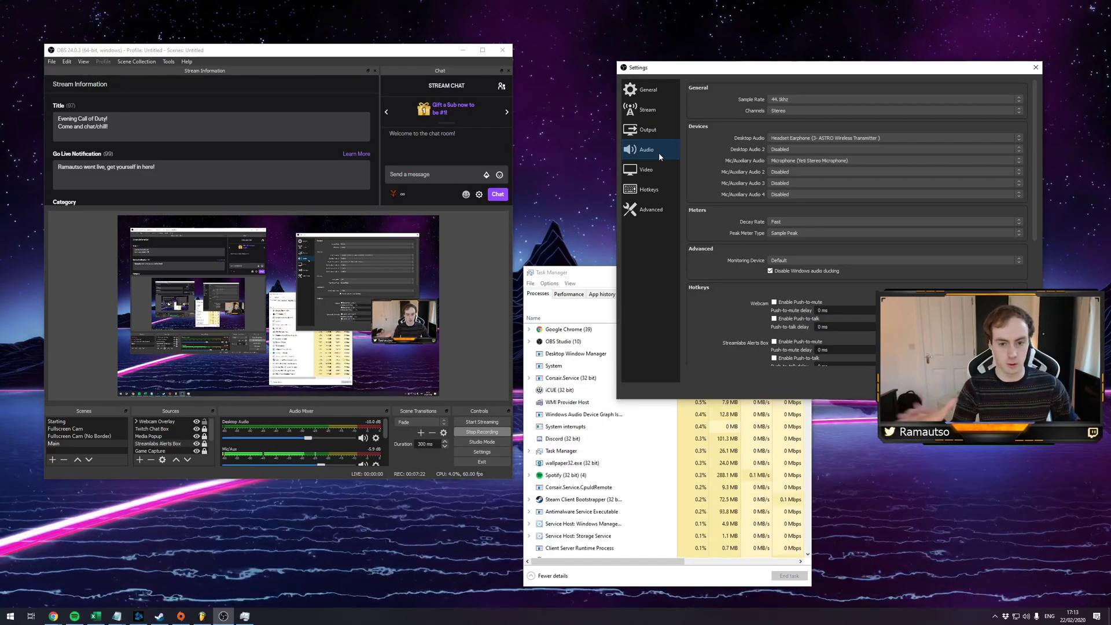
pyautogui.click(649, 137)
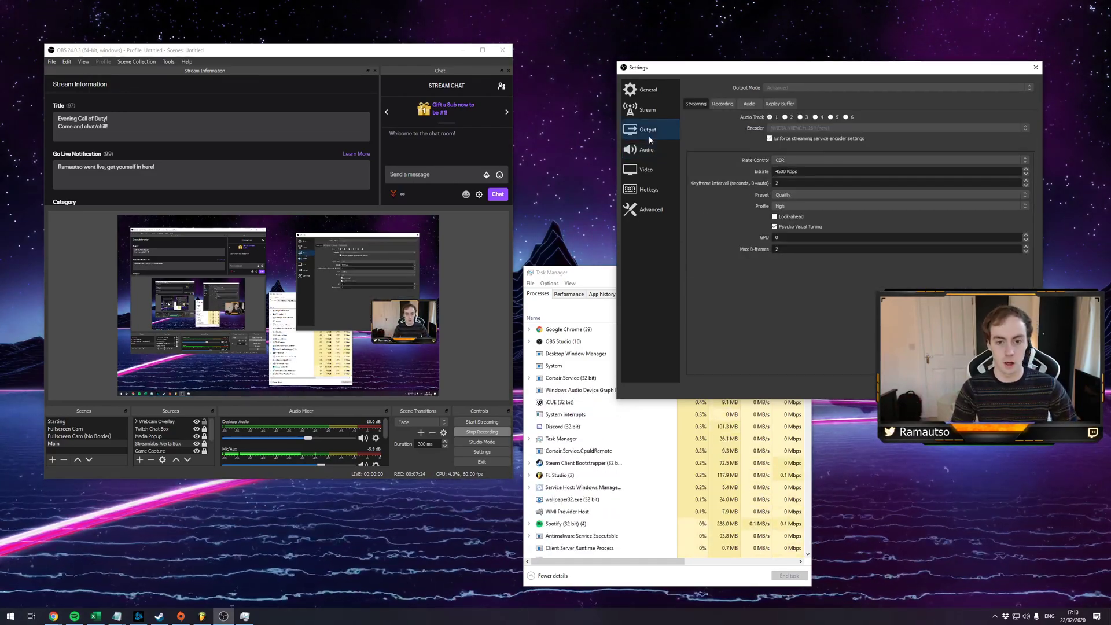
pyautogui.click(647, 112)
pyautogui.click(651, 91)
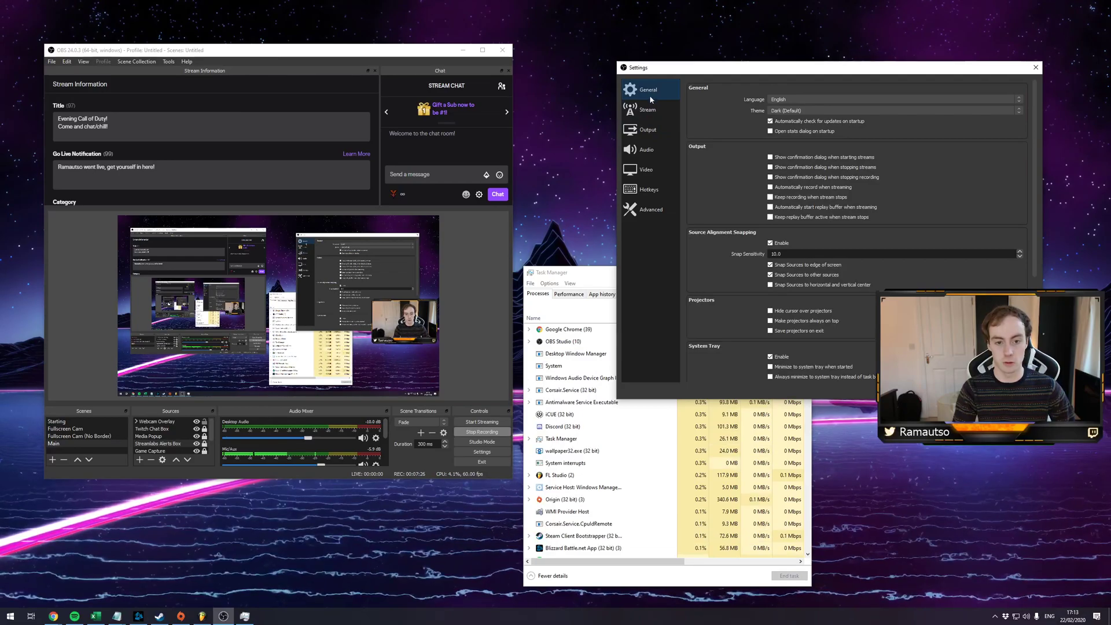
pyautogui.press('Escape')
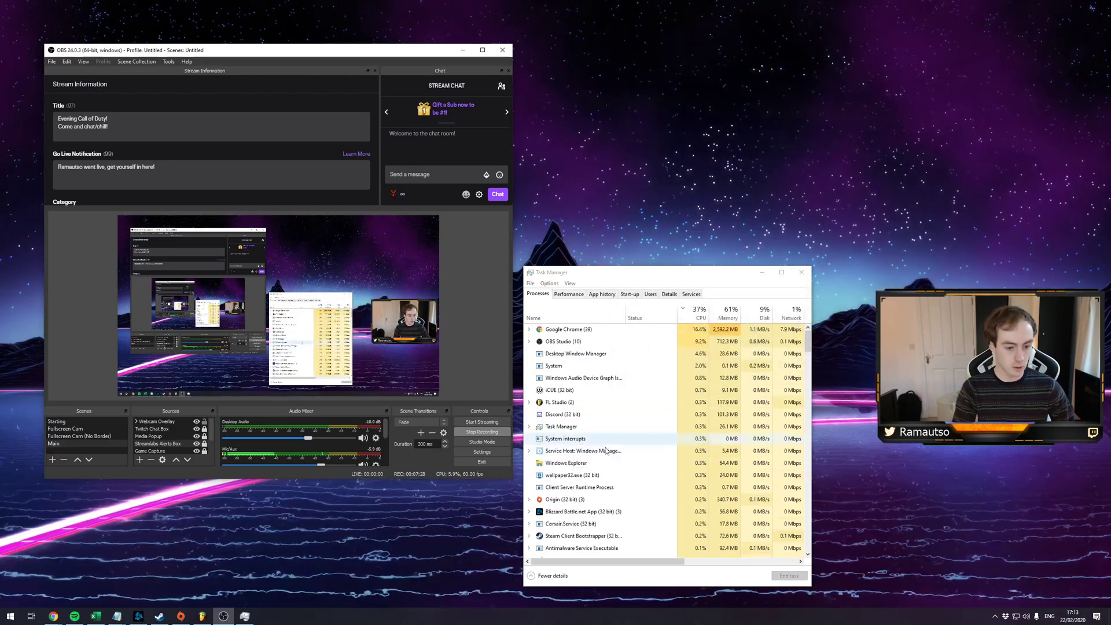